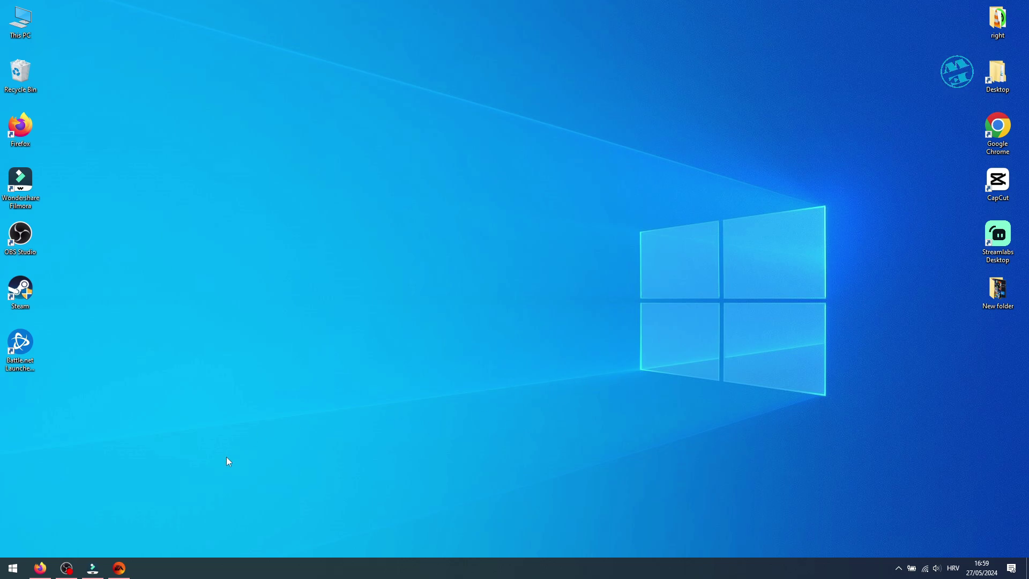
Launch the EA app from the taskbar and go to the game Library
{"action": "left_click", "coordinate": [120, 570]}
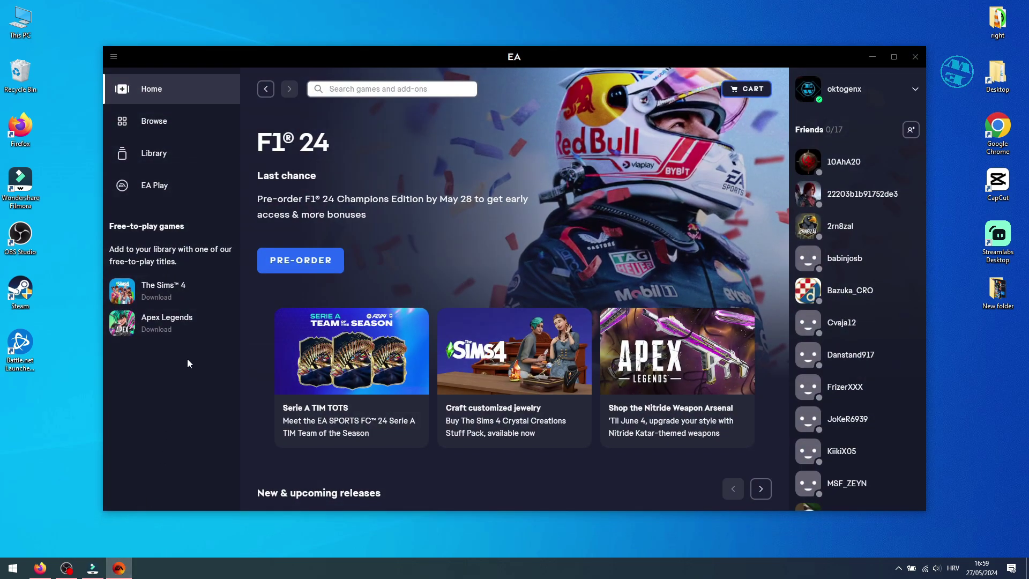
{"action": "left_click", "coordinate": [154, 153]}
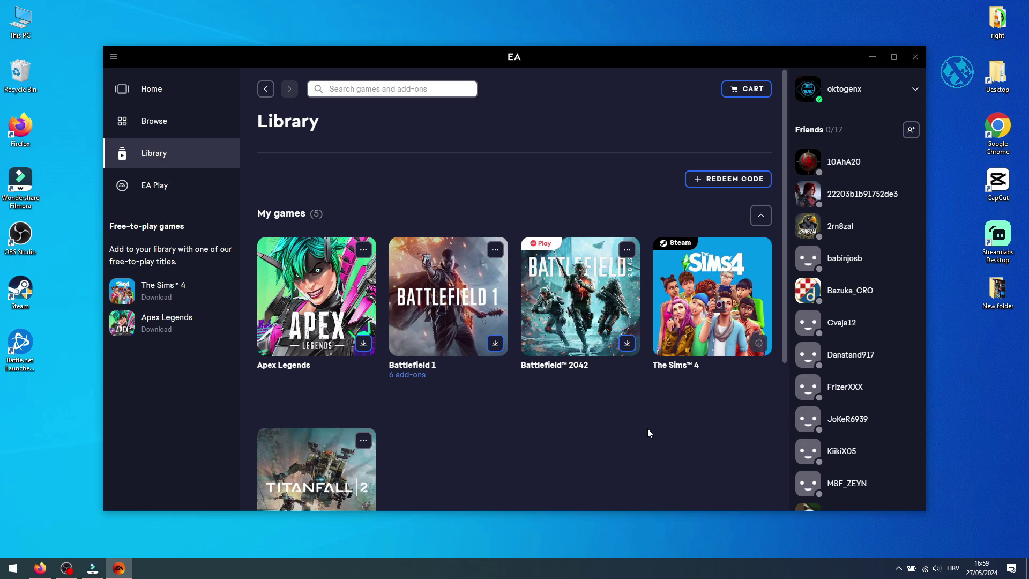
Show the Battlefield 2042 extra options, then close that menu
{"action": "left_click", "coordinate": [627, 248]}
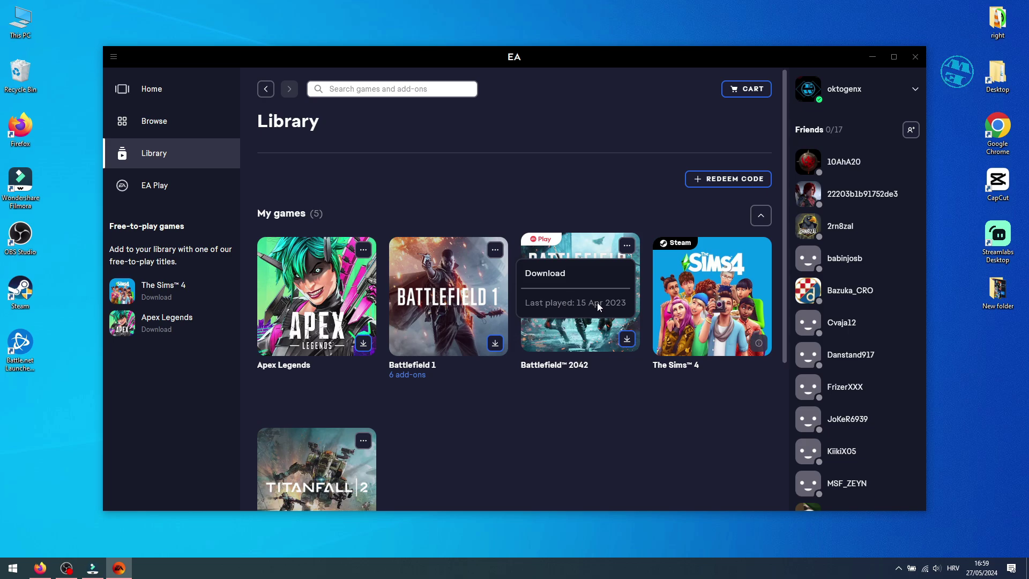
{"action": "left_click", "coordinate": [579, 429]}
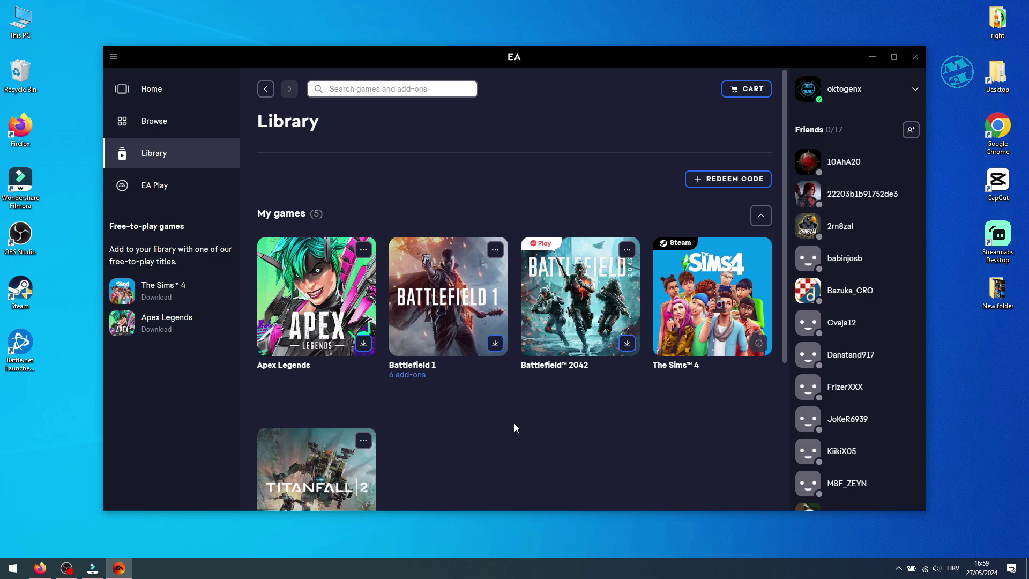
{"action": "mouse_move", "coordinate": [161, 291]}
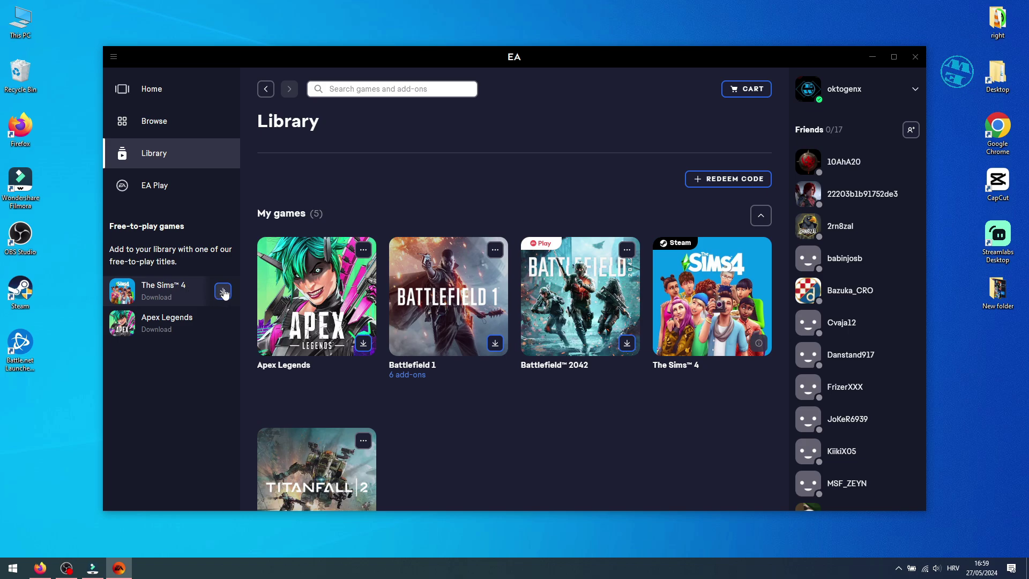
Bring up The Sims 4 download options from its sidebar download icon
{"action": "left_click", "coordinate": [223, 292]}
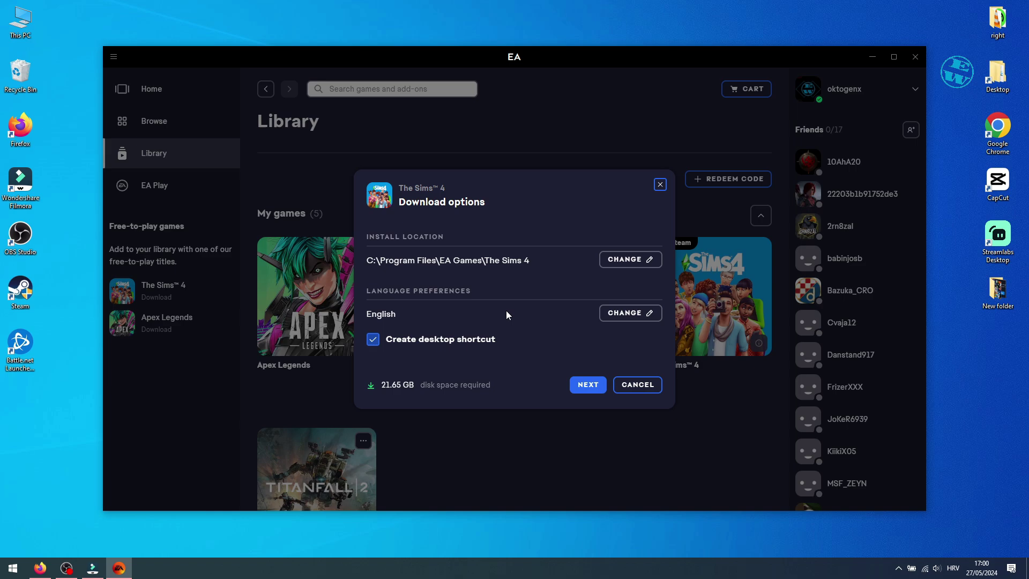
Browse The Sims 4 language list, keep English, and confirm
{"action": "left_click", "coordinate": [629, 313]}
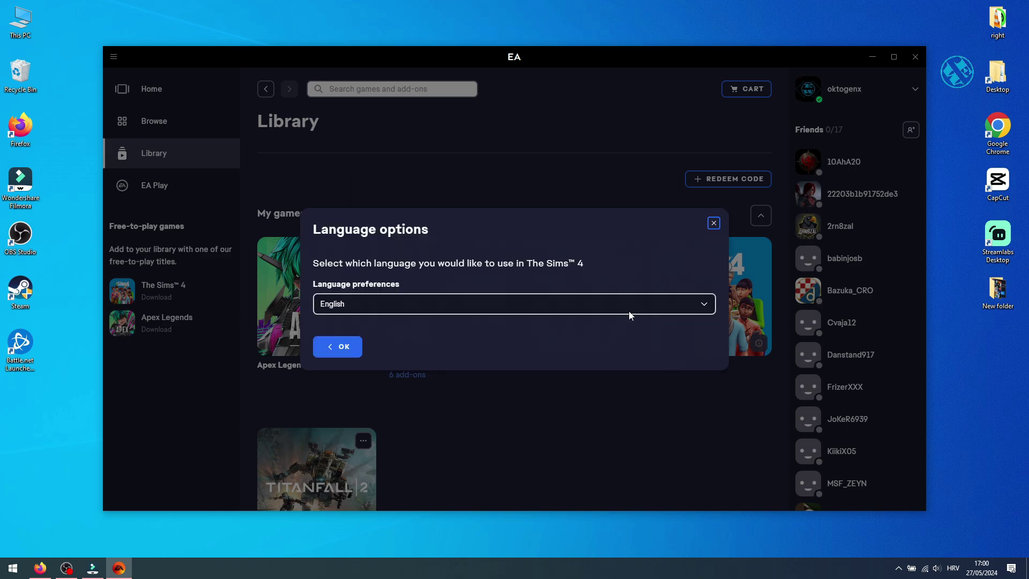
{"action": "left_click", "coordinate": [628, 306]}
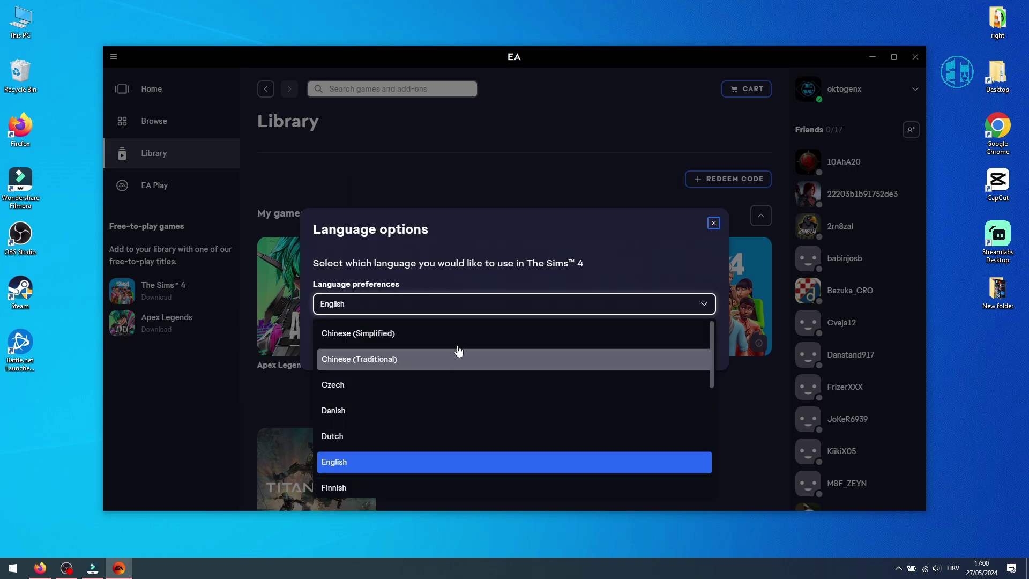
{"action": "left_click", "coordinate": [717, 226]}
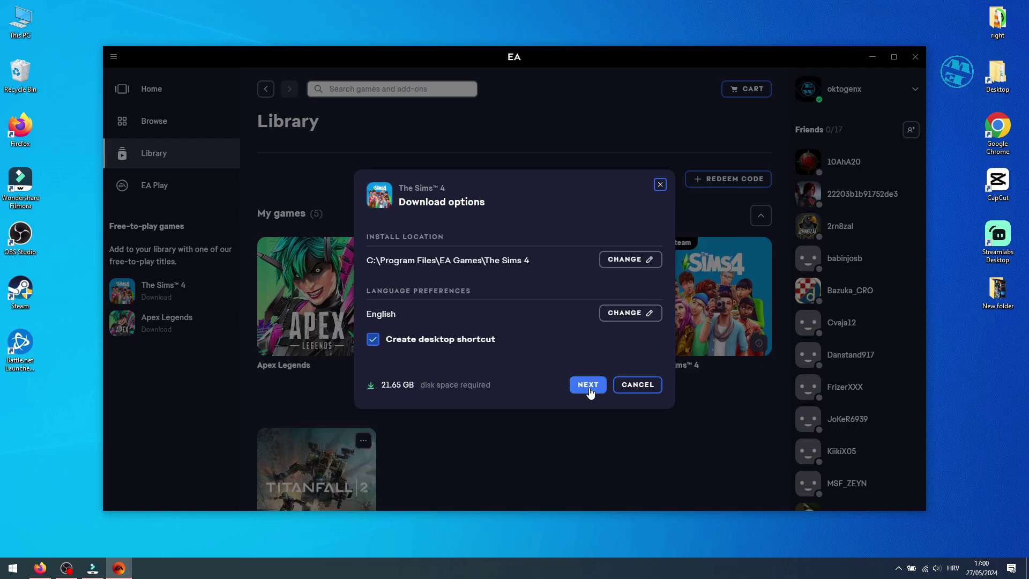
Close The Sims 4 Download options dialog with its X button
{"action": "left_click", "coordinate": [661, 187]}
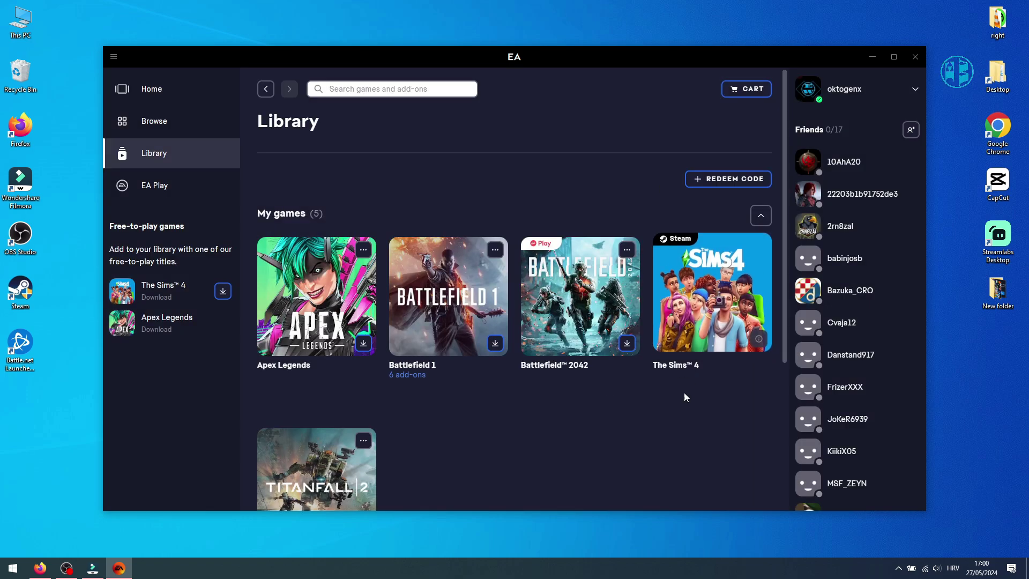